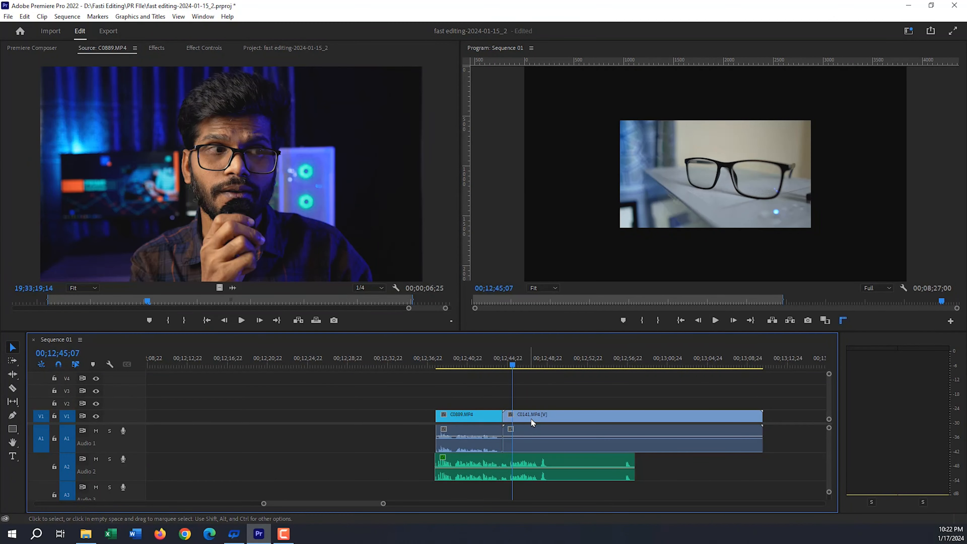
Preview the C0141.MP4 clip on V1 and apply Set to Frame Size to it
{"action": "key", "text": "space"}
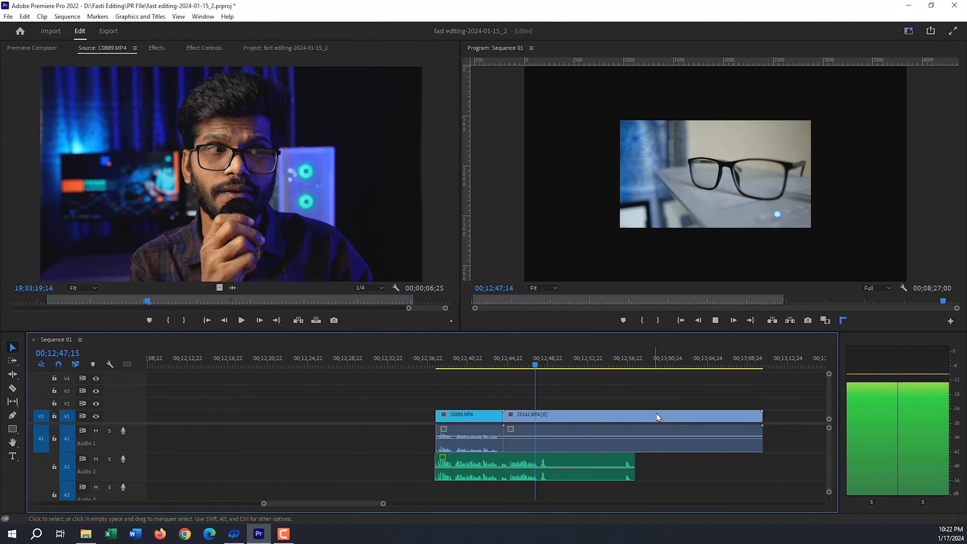
{"action": "right_click", "coordinate": [548, 415]}
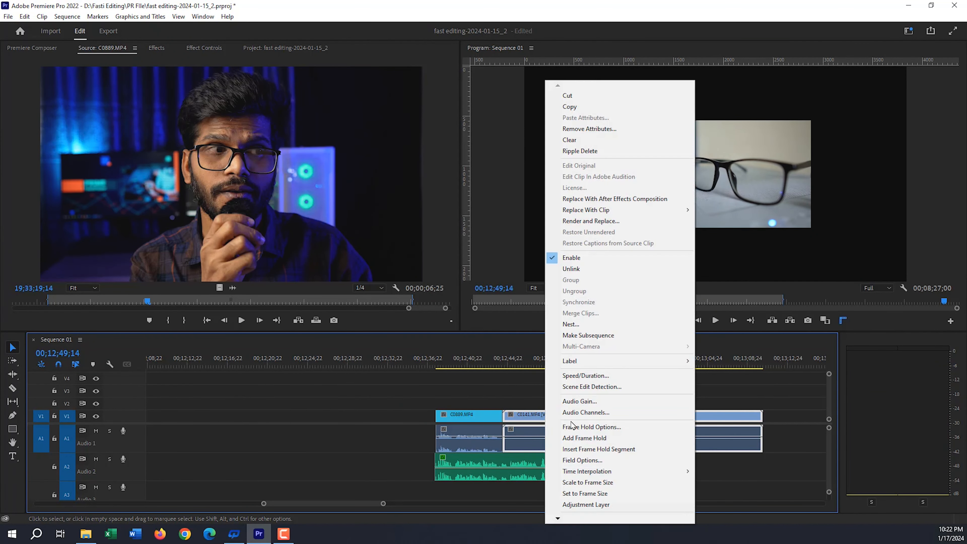
{"action": "left_click", "coordinate": [592, 493]}
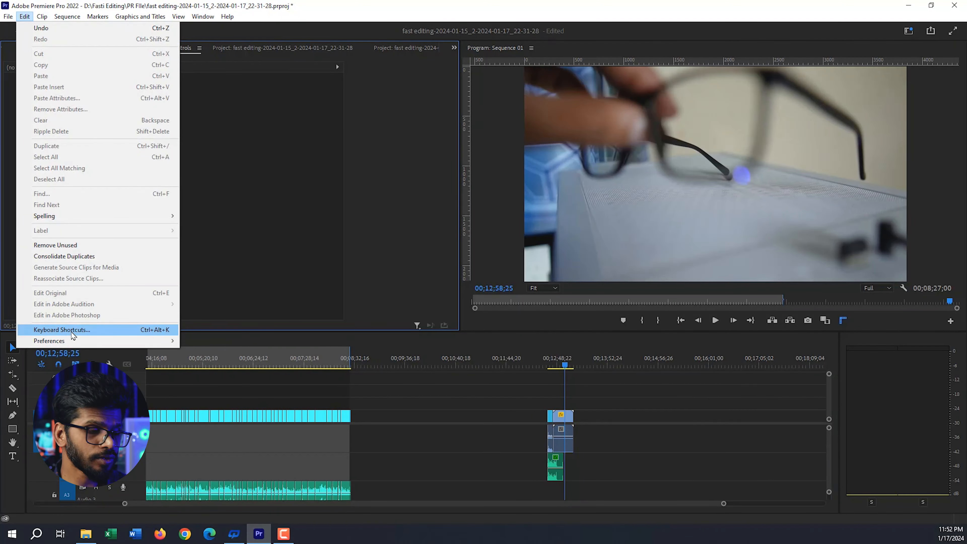
Set Default Media Scaling to "Set to frame size" in the media preferences and add a clip to the V1 track
{"action": "mouse_move", "coordinate": [73, 342]}
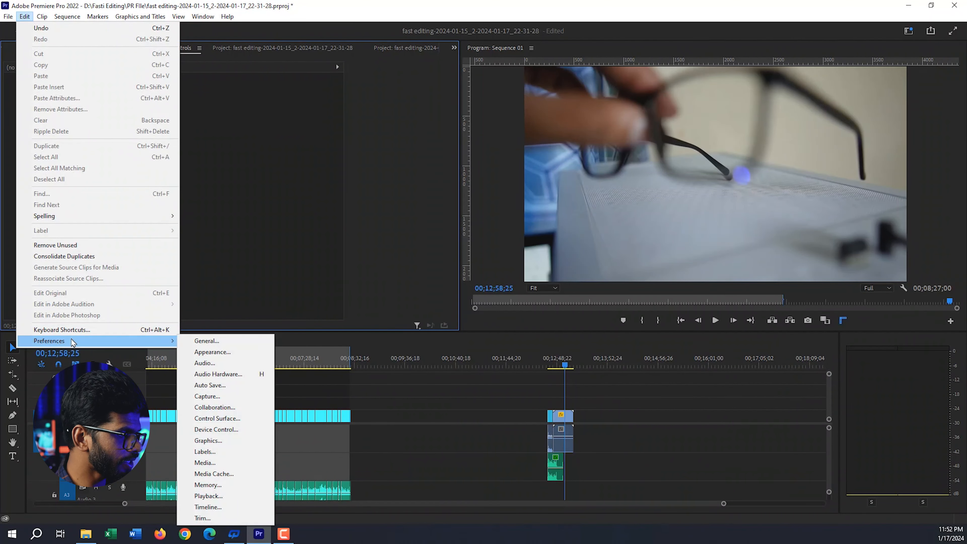
{"action": "left_click", "coordinate": [212, 463]}
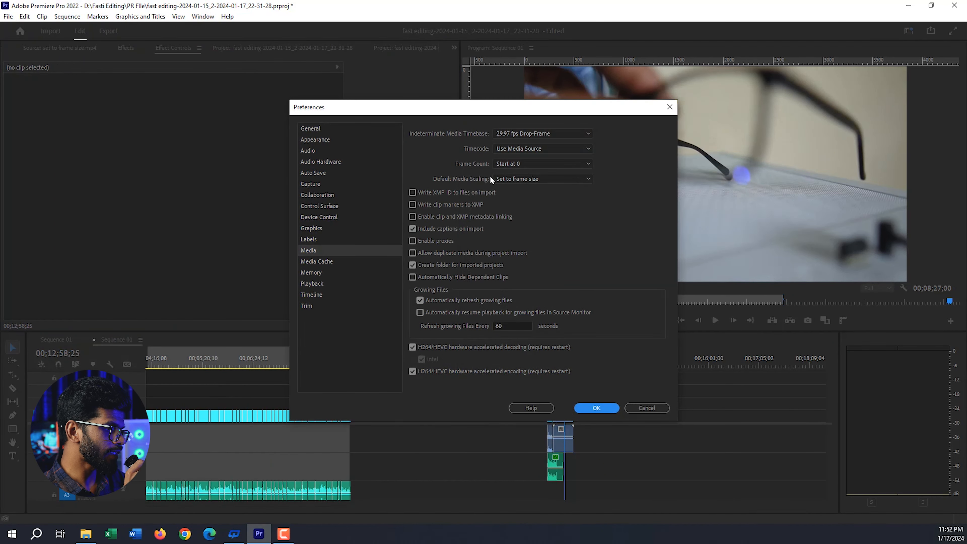
{"action": "left_click", "coordinate": [502, 179]}
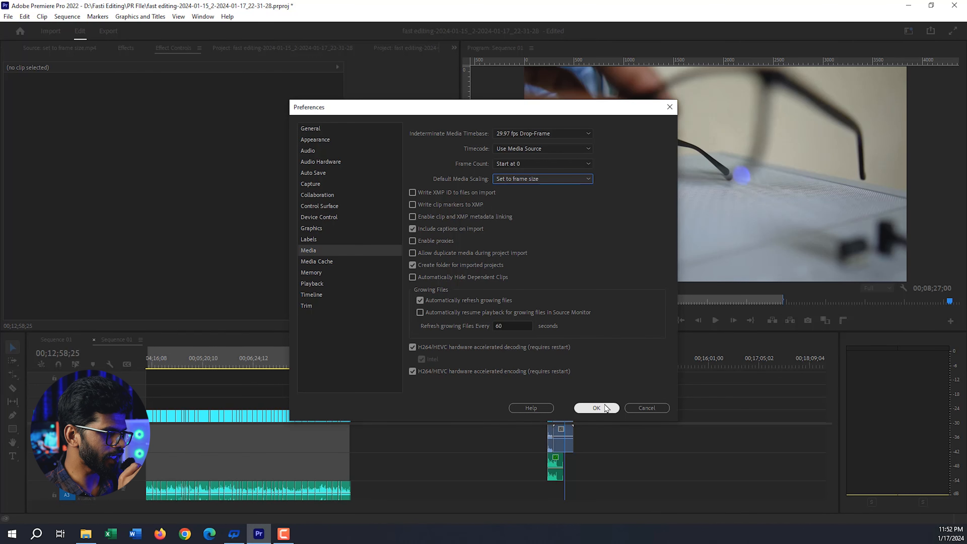
{"action": "left_click", "coordinate": [596, 408]}
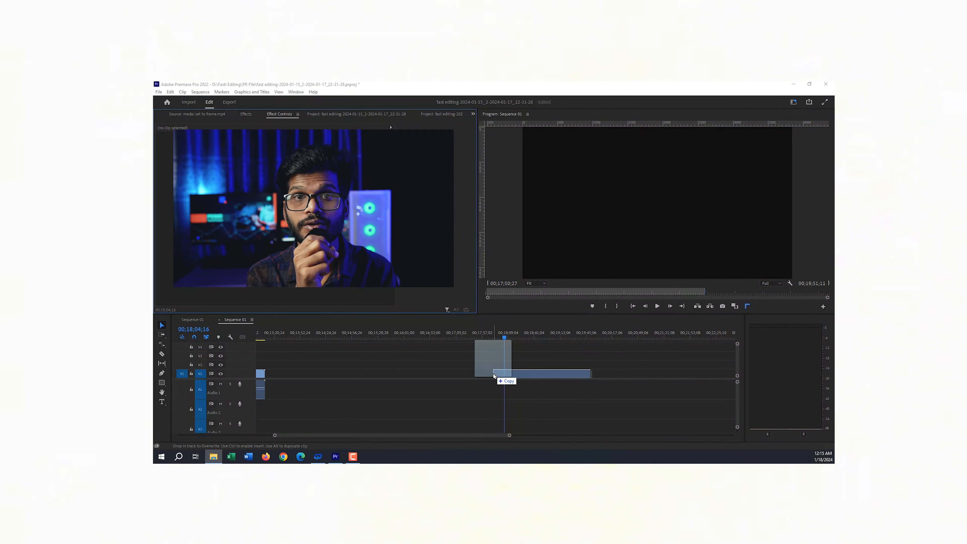
{"action": "left_click_drag", "start_coordinate": [494, 376], "coordinate": [494, 375]}
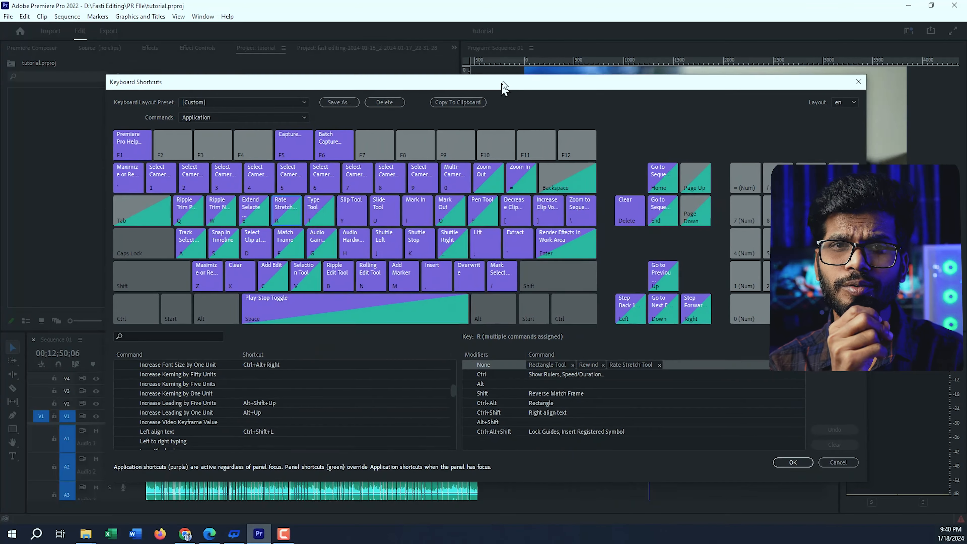
Maximize panels to full window and restore them one after another to view them larger
{"action": "mouse_move", "coordinate": [503, 86]}
{"action": "left_mouse_down"}
{"action": "mouse_move", "coordinate": [511, 72]}
{"action": "mouse_move", "coordinate": [502, 69]}
{"action": "mouse_move", "coordinate": [513, 78]}
{"action": "left_mouse_up"}
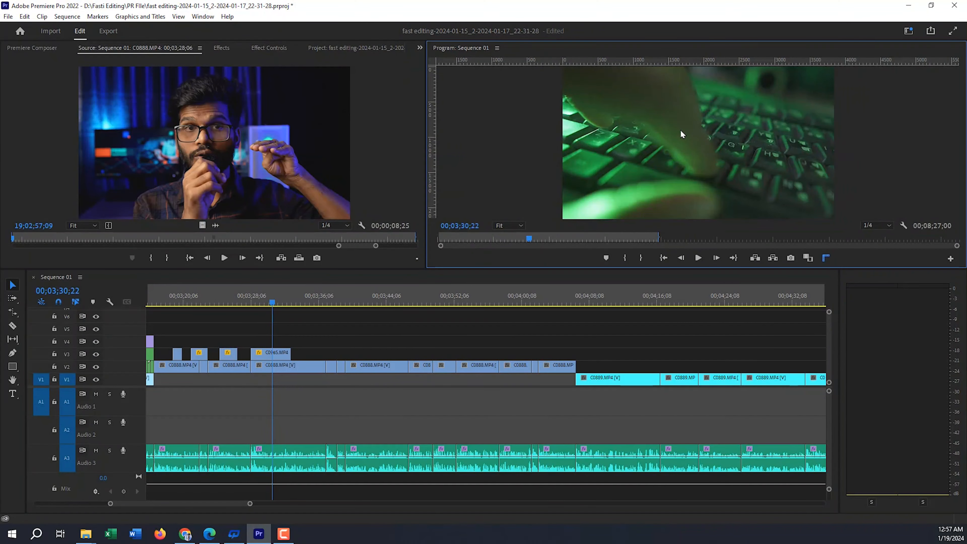
{"action": "key", "text": "grave"}
{"action": "key", "text": "grave"}
{"action": "key", "text": "grave"}
{"action": "key", "text": "grave"}
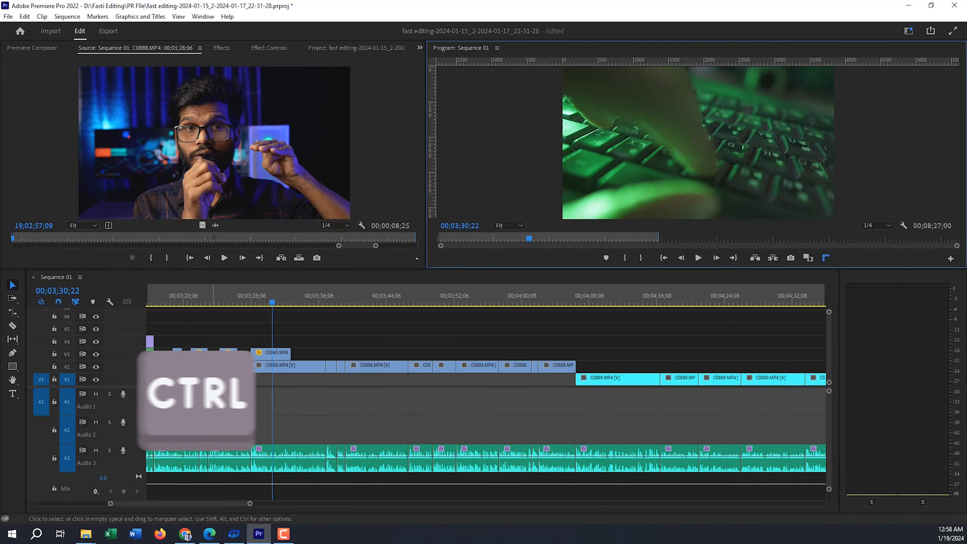
Find the maximize or restore frame command by searching for "max", assign Z to it, and test it on the timeline
{"action": "key", "text": "ctrl+alt+k"}
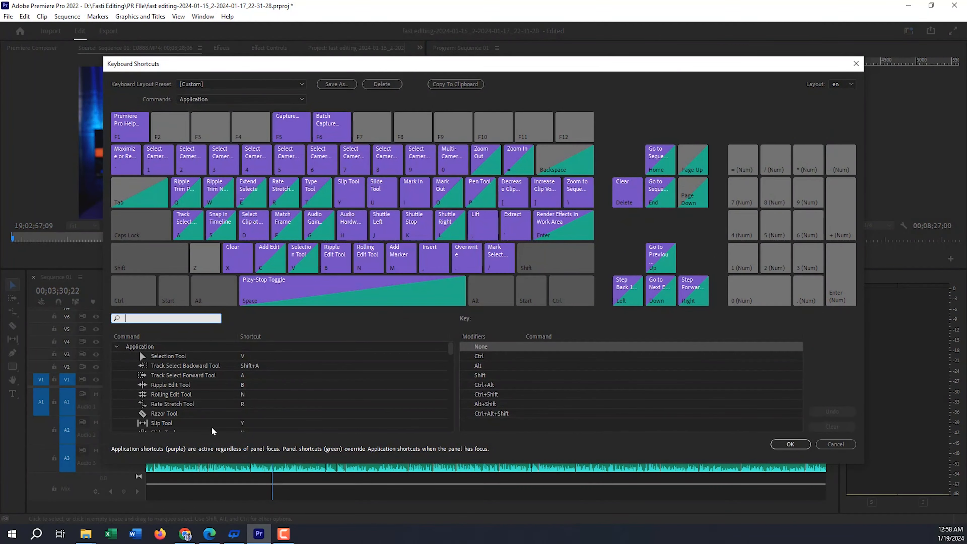
{"action": "type", "text": "max"}
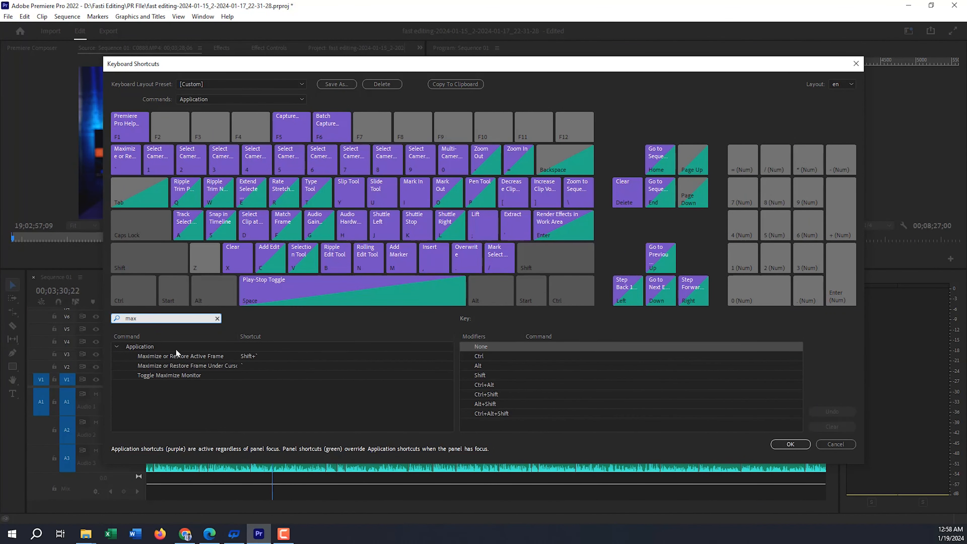
{"action": "left_click", "coordinate": [200, 357]}
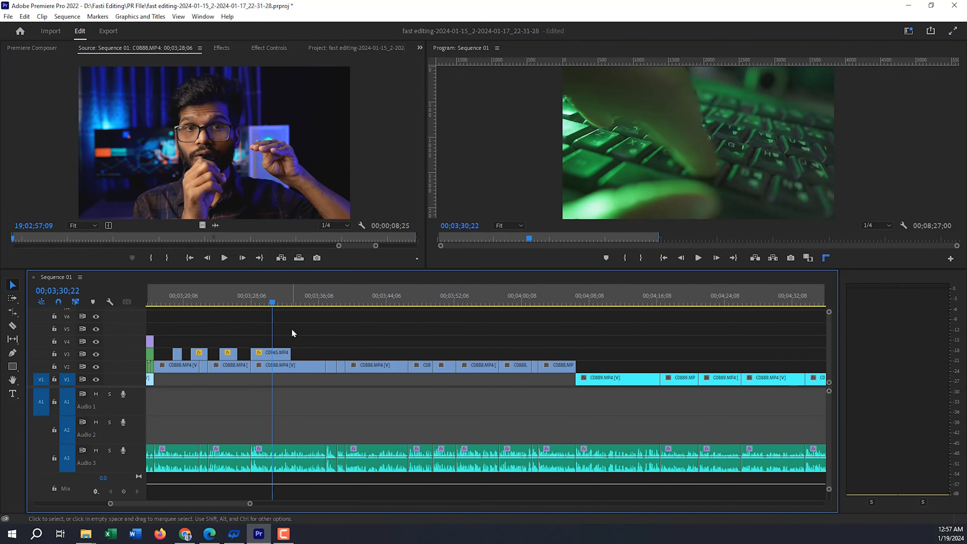
{"action": "key", "text": "z"}
{"action": "key", "text": "z"}
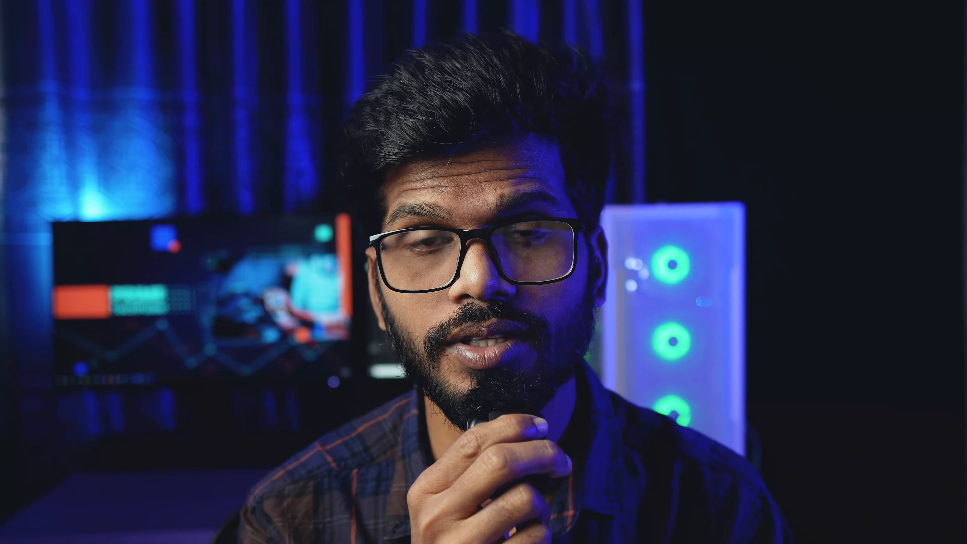
Delete the second C0141.MP4 clip from the timeline and move the playhead to 00;12;58;04
{"action": "key", "text": "BackSpace"}
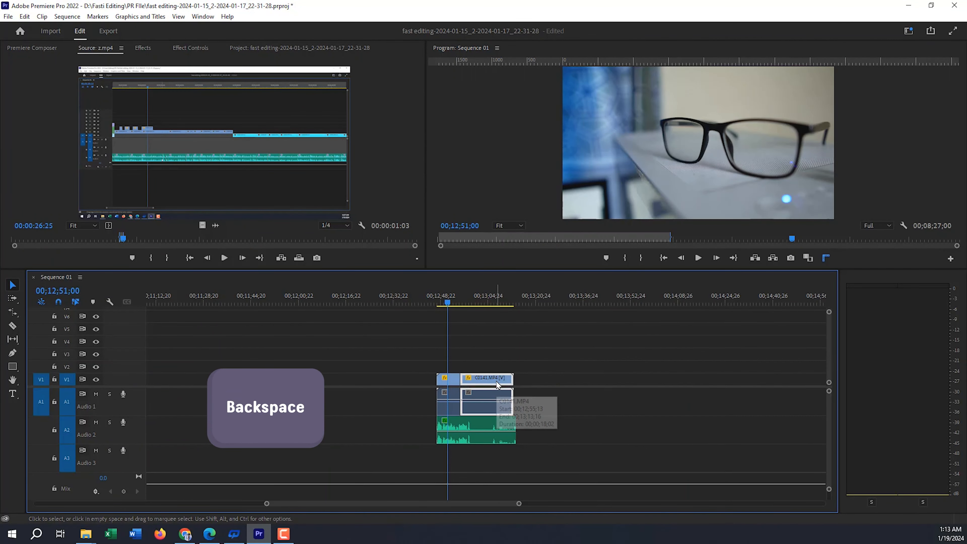
{"action": "key", "text": "Delete"}
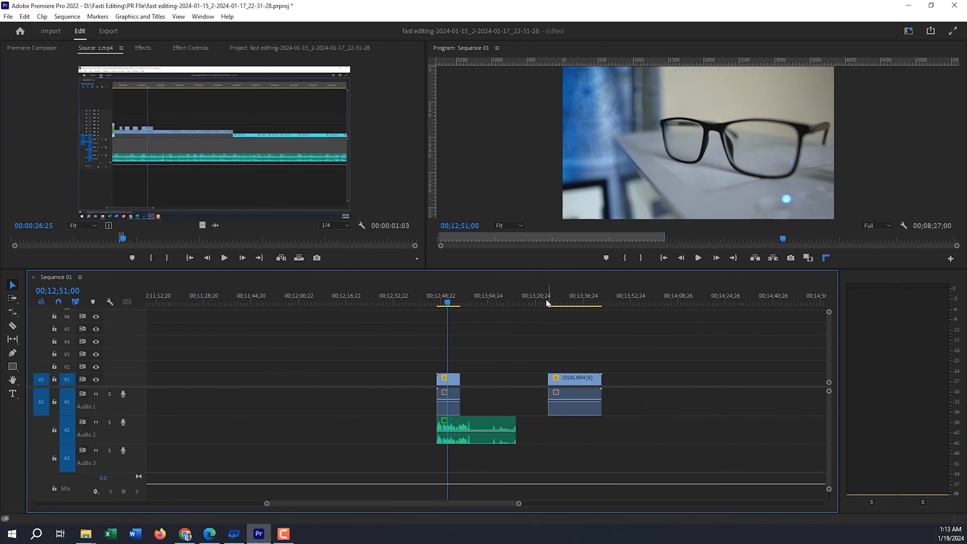
{"action": "left_click_drag", "start_coordinate": [481, 304], "coordinate": [469, 303]}
Search the keyboard shortcuts for "clear" and assign X to the Clear edit command
{"action": "key", "text": "ctrl+alt+k"}
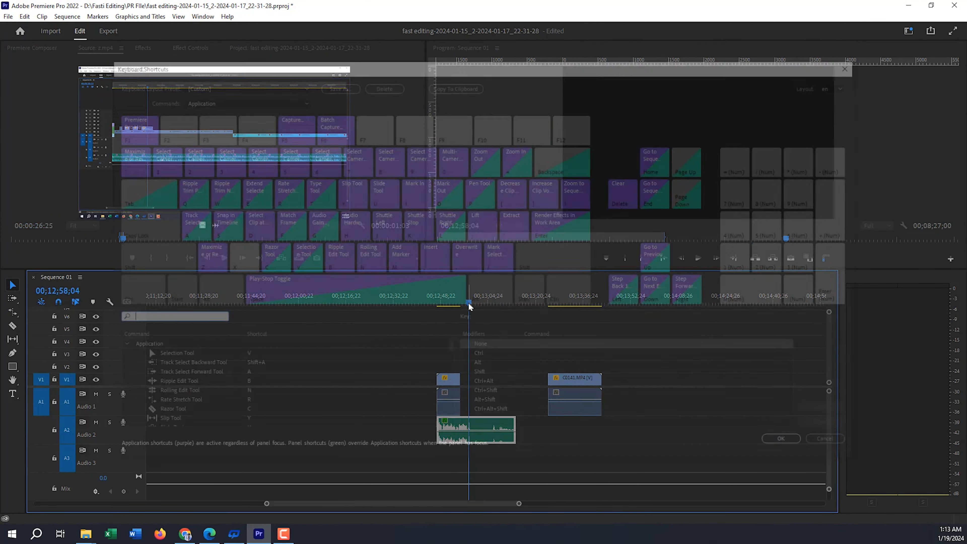
{"action": "type", "text": "clear"}
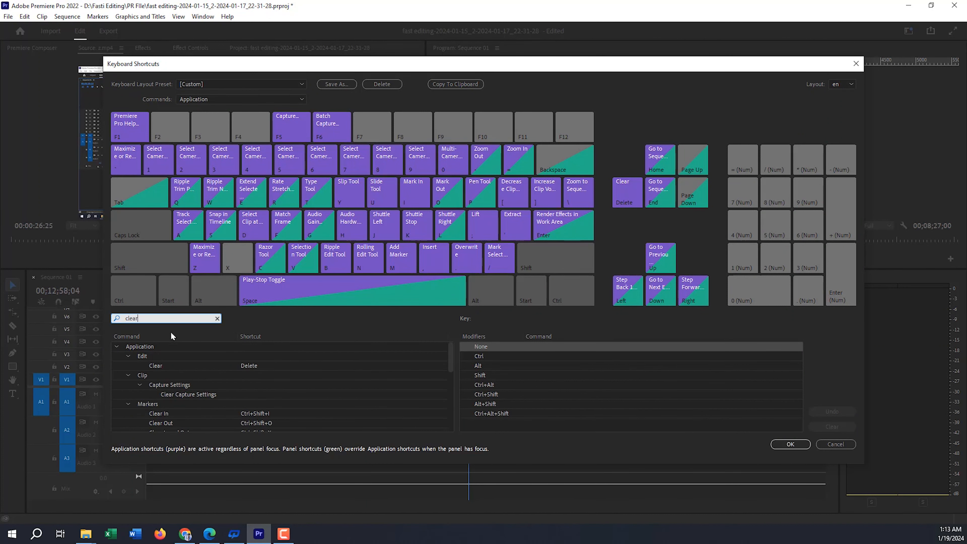
{"action": "left_click", "coordinate": [270, 367]}
{"action": "key", "text": "x"}
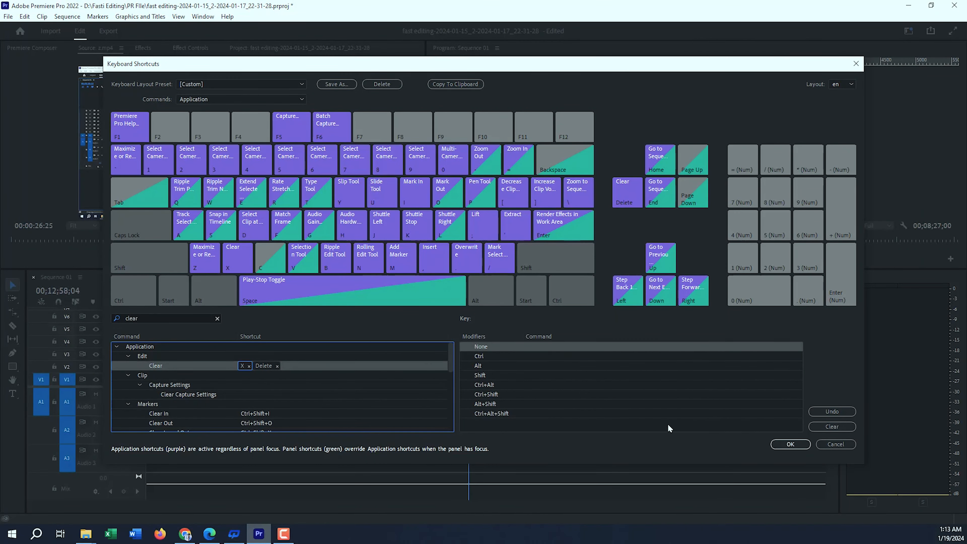
{"action": "left_click", "coordinate": [790, 444]}
Split the separated C0141.MP4 clip on V1 at 00;13;31;20
{"action": "left_click_drag", "start_coordinate": [564, 303], "coordinate": [622, 309]}
{"action": "key", "text": "c"}
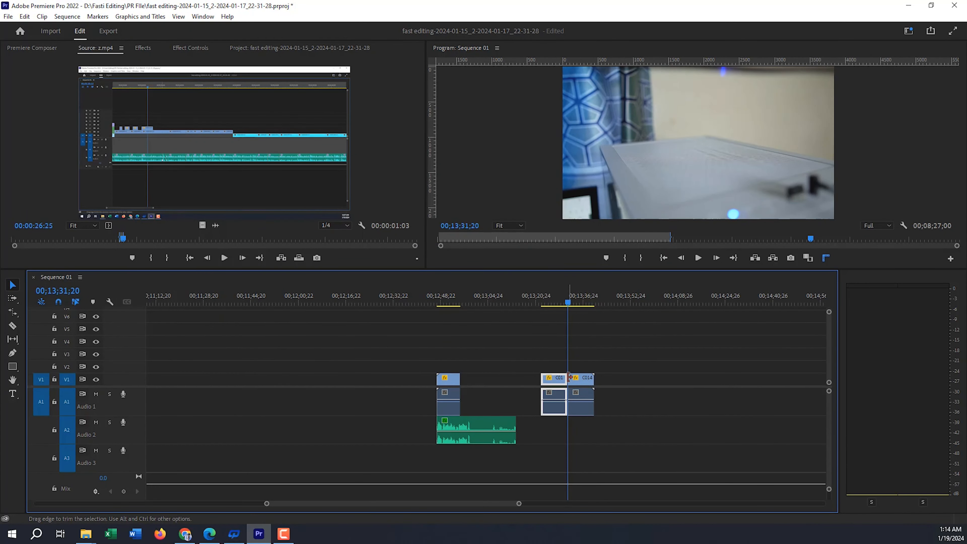
Search the keyboard shortcuts for "add edit" and assign C to the Add Edit command
{"action": "key", "text": "ctrl+alt+k"}
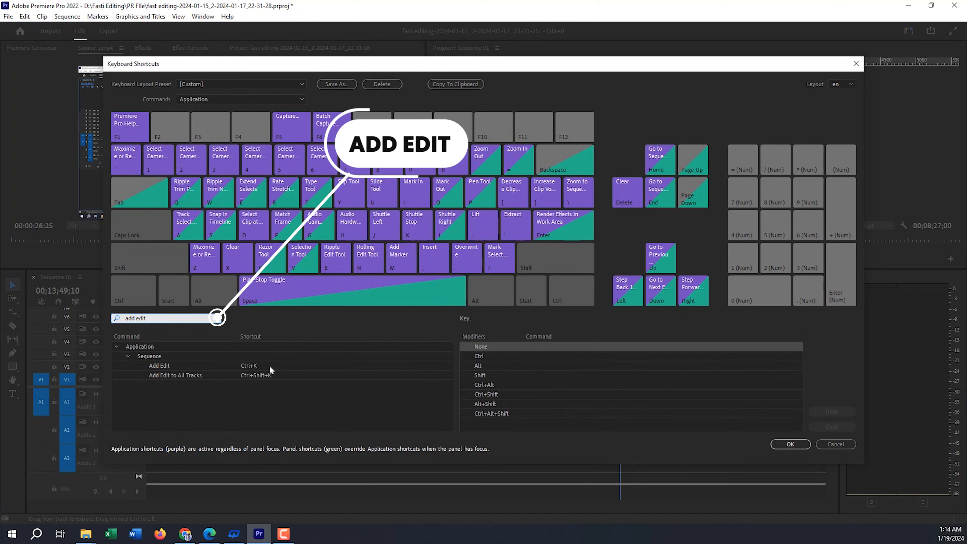
{"action": "double_click", "coordinate": [269, 365]}
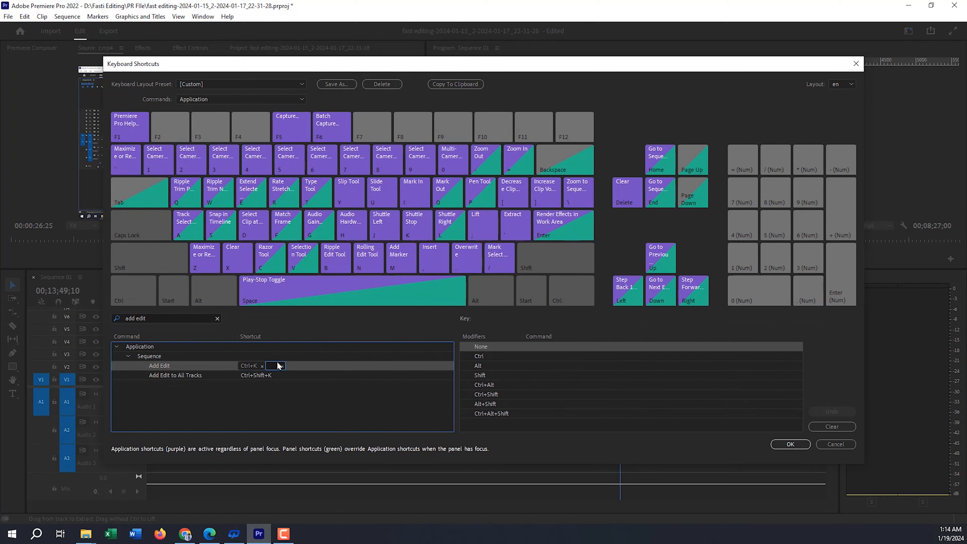
{"action": "key", "text": "c"}
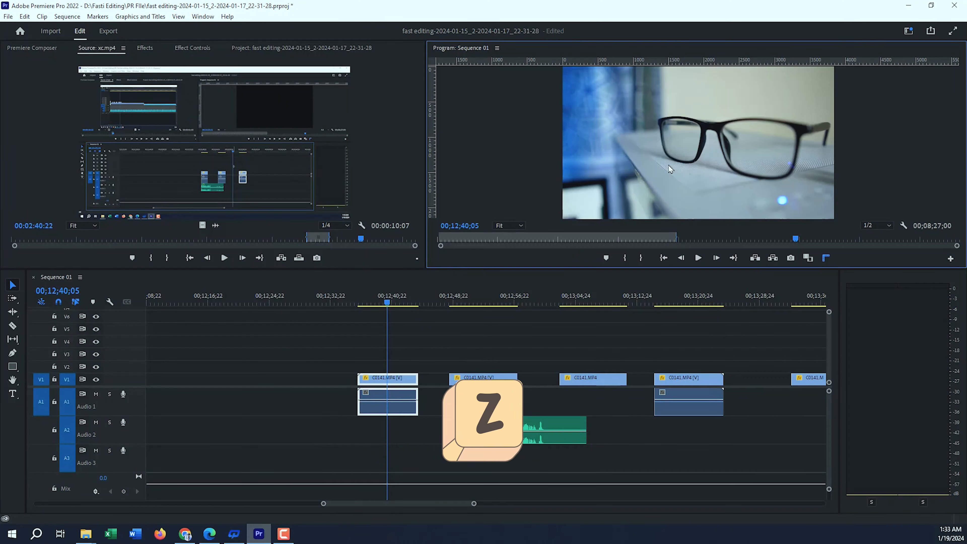
Maximize and restore the Program monitor, and delete the gap between the first two C0141.MP4 clips
{"action": "key", "text": "z"}
{"action": "key", "text": "z"}
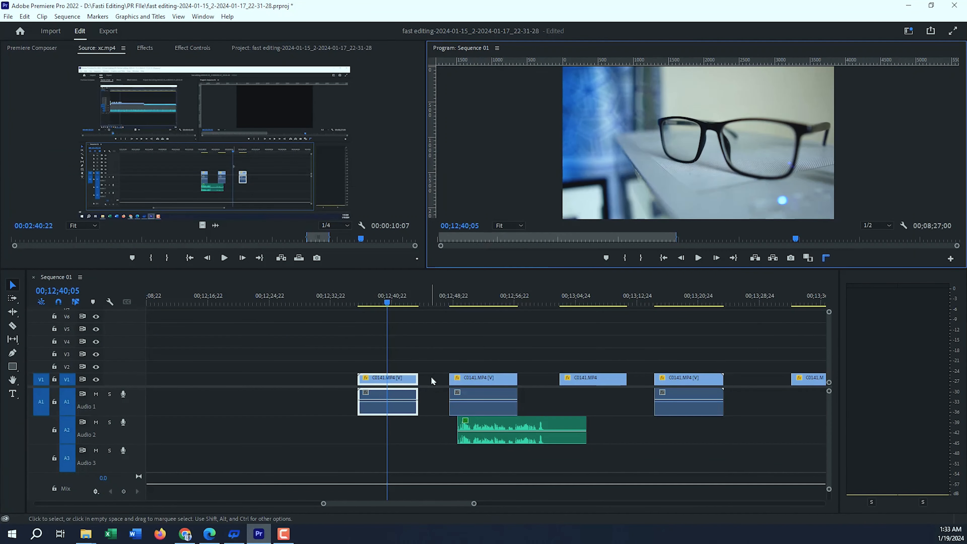
{"action": "key", "text": "x"}
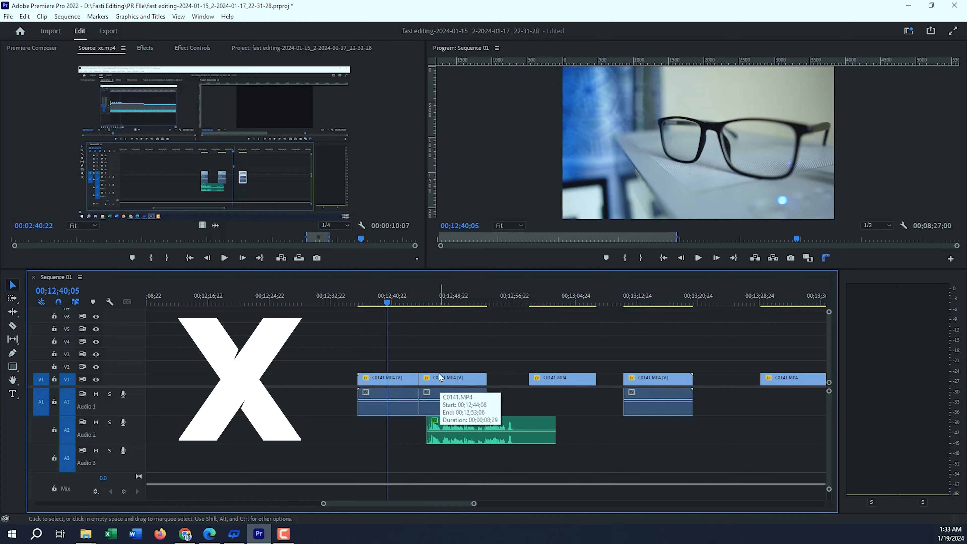
Cut the A2 audio clip at 00;12;53;06, removing the rest of it, and close the following gap on V1
{"action": "left_click", "coordinate": [490, 305]}
{"action": "left_click_drag", "start_coordinate": [490, 309], "coordinate": [489, 310]}
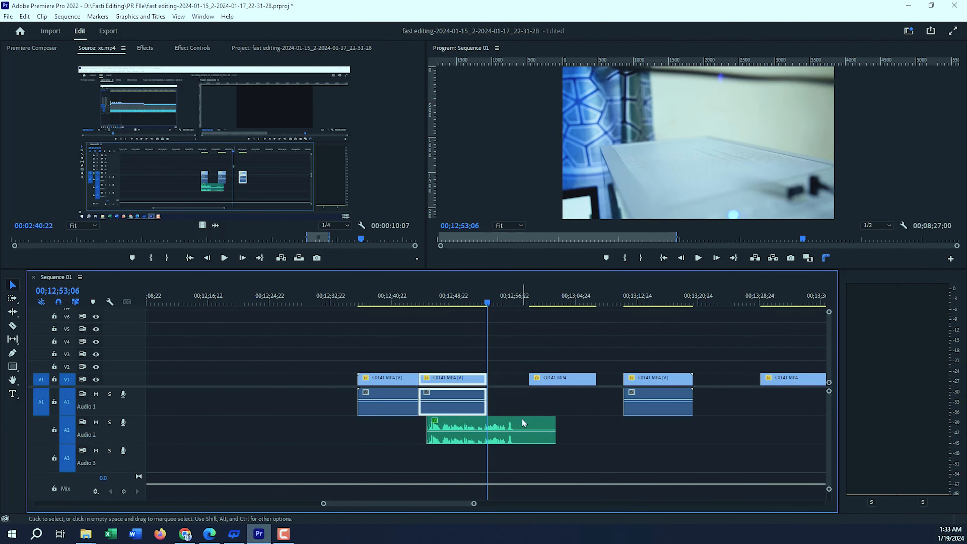
{"action": "key", "text": "c"}
{"action": "left_click", "coordinate": [489, 426]}
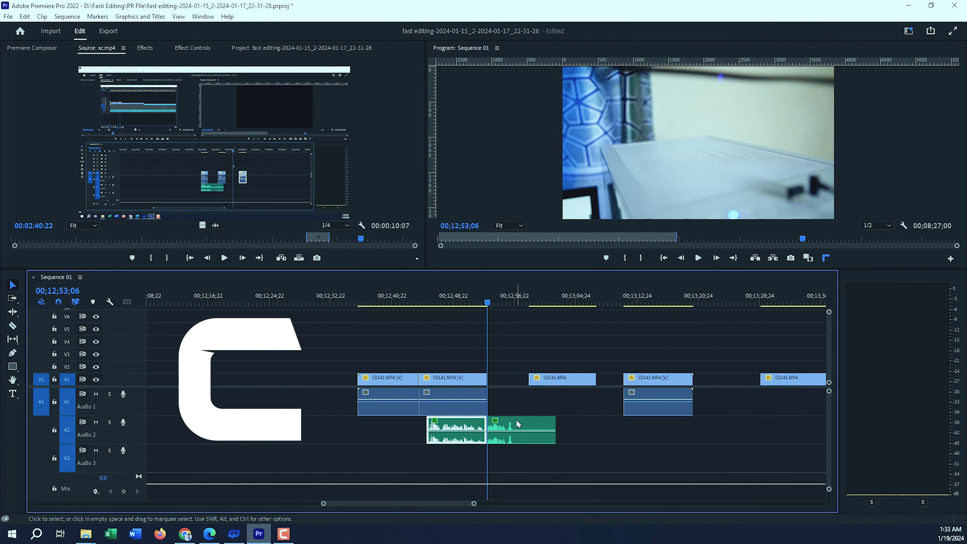
{"action": "key", "text": "x"}
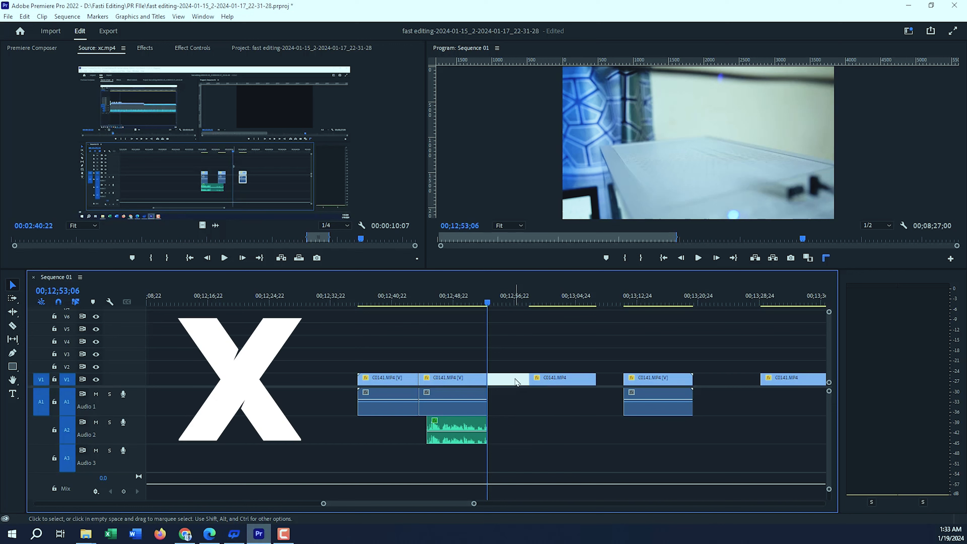
{"action": "key", "text": "x"}
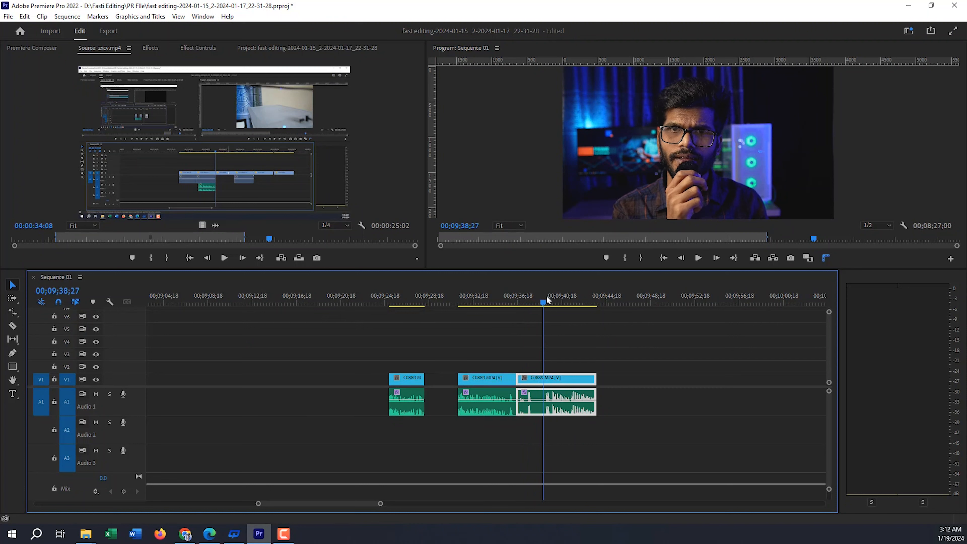
Ripple trim the start of the last C0889.MP4 clip to the playhead and scrub through the join
{"action": "left_click_drag", "start_coordinate": [545, 297], "coordinate": [554, 297]}
{"action": "key", "text": "q"}
{"action": "left_click_drag", "start_coordinate": [518, 297], "coordinate": [536, 297]}
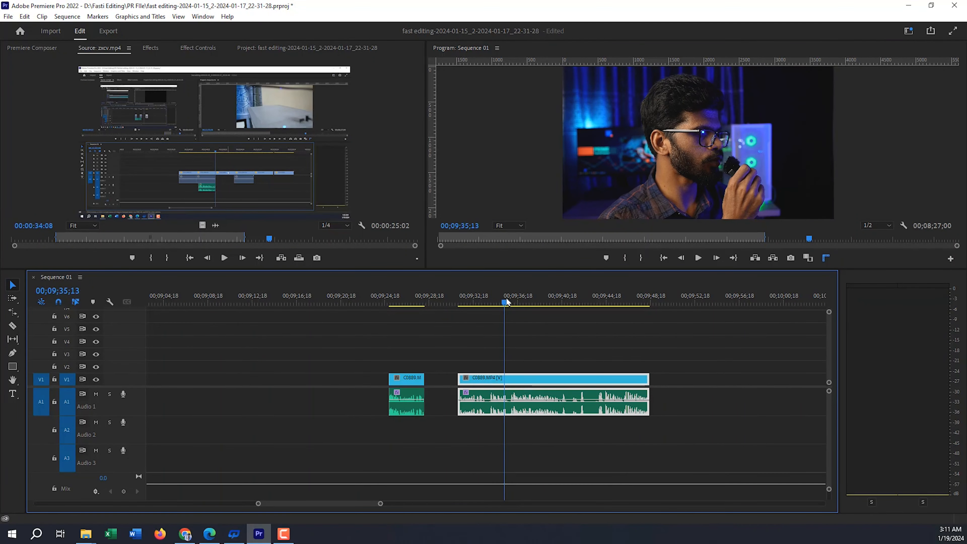
Ripple trim the start of the long C0889.MP4 clip up to 00;09;35;29 and scrub over its beginning
{"action": "left_click_drag", "start_coordinate": [506, 301], "coordinate": [517, 301]}
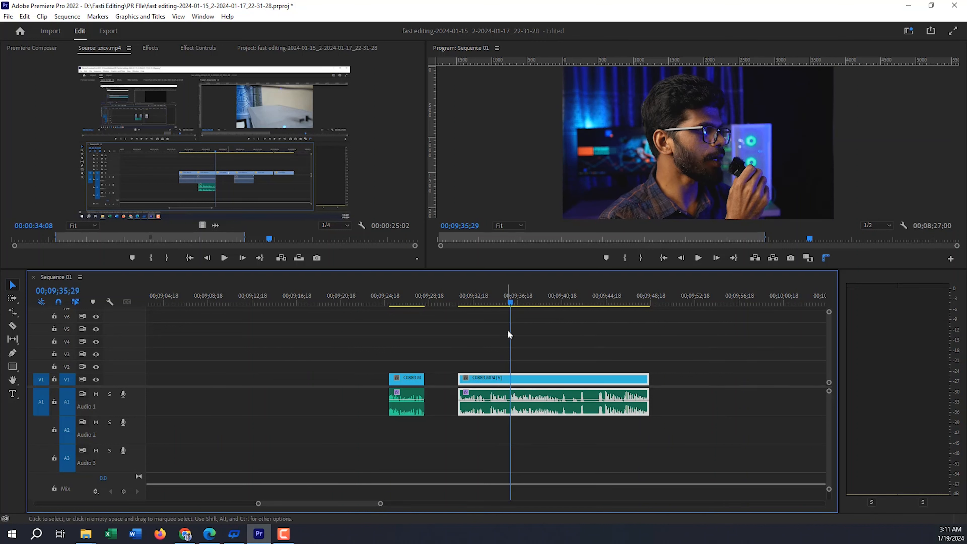
{"action": "key", "text": "q"}
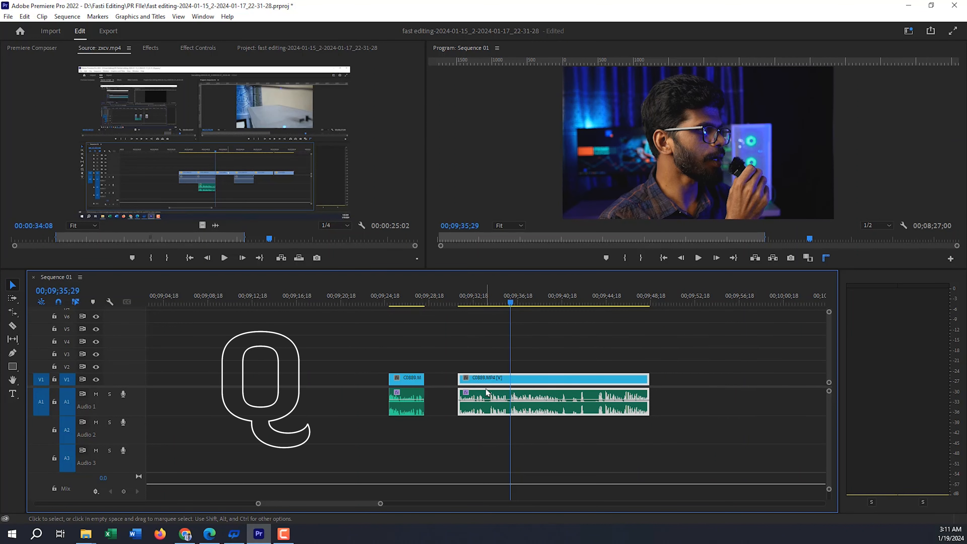
{"action": "left_click_drag", "start_coordinate": [458, 302], "coordinate": [482, 305]}
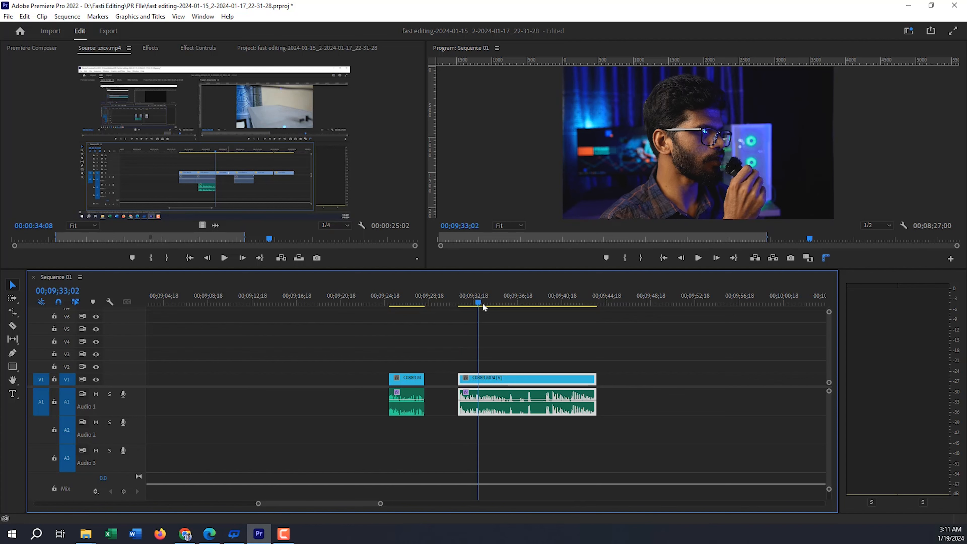
Play the trimmed C0889.MP4 clip and split it at 00;09;36;14
{"action": "key", "text": "space"}
{"action": "left_click_drag", "start_coordinate": [512, 301], "coordinate": [518, 297]}
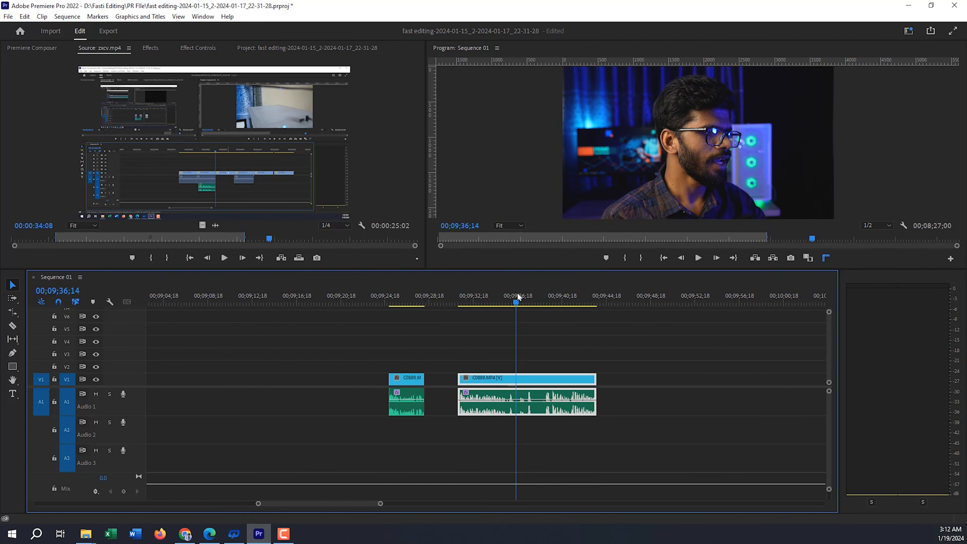
{"action": "key", "text": "ctrl+k"}
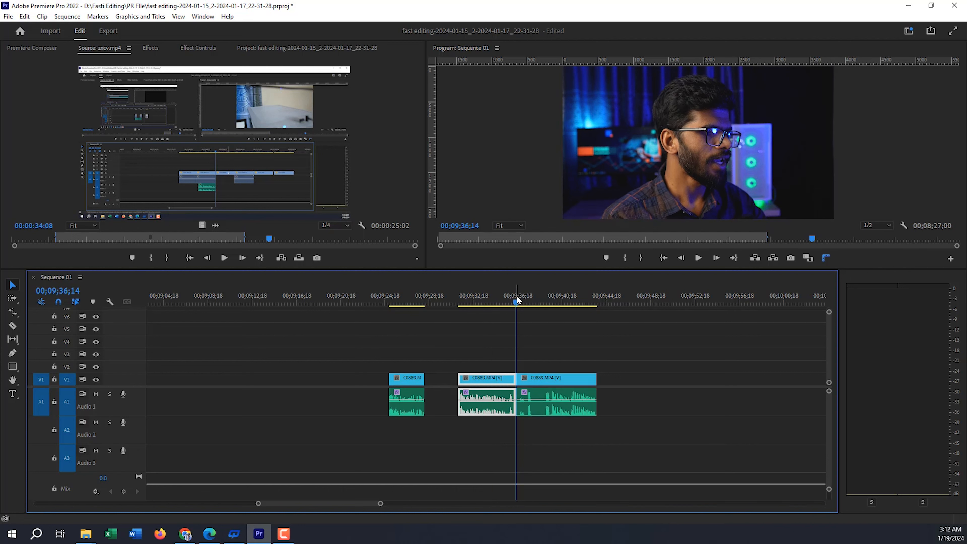
Ripple trim the start of the last C0889.MP4 piece after the split, and ripple trim its end at 00;09;38;09
{"action": "left_click_drag", "start_coordinate": [520, 300], "coordinate": [554, 300]}
{"action": "key", "text": "q"}
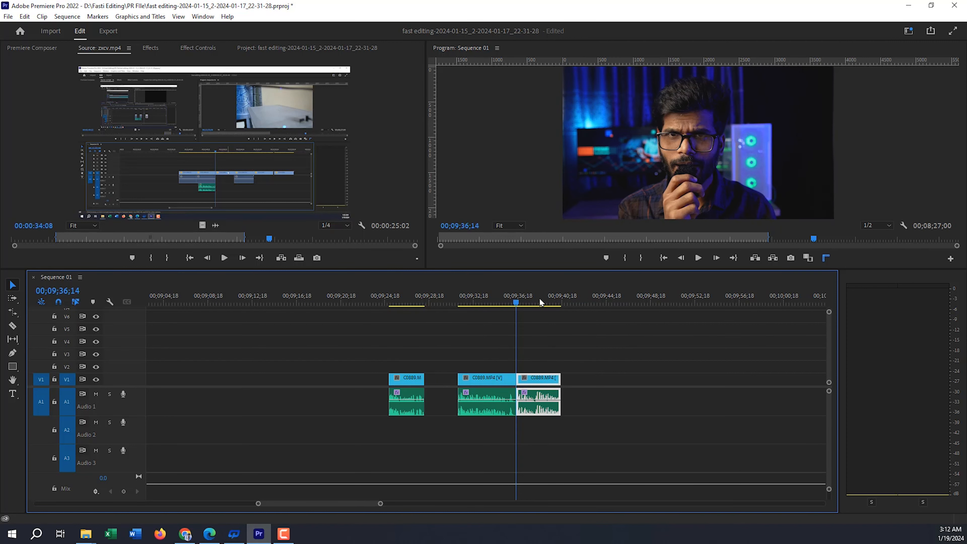
{"action": "left_click_drag", "start_coordinate": [519, 299], "coordinate": [540, 303]}
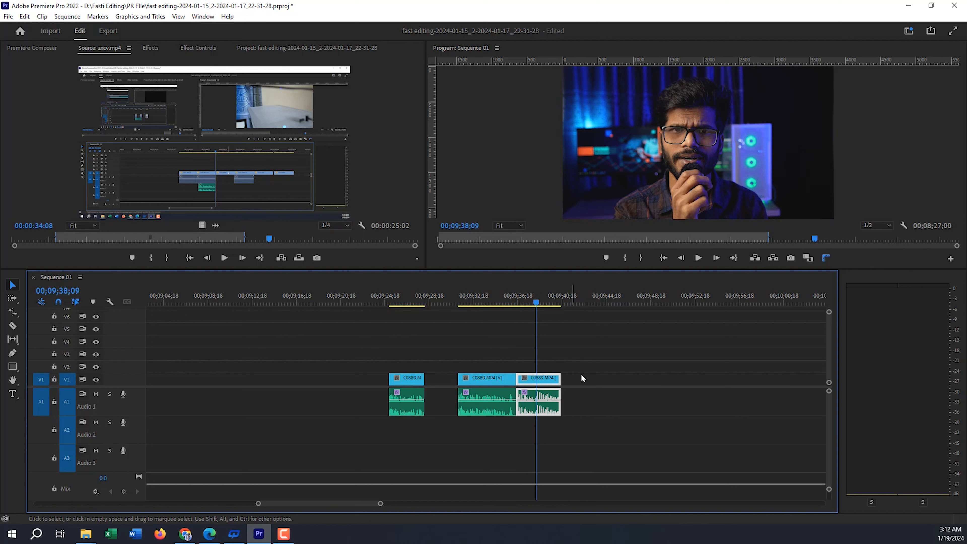
{"action": "key", "text": "w"}
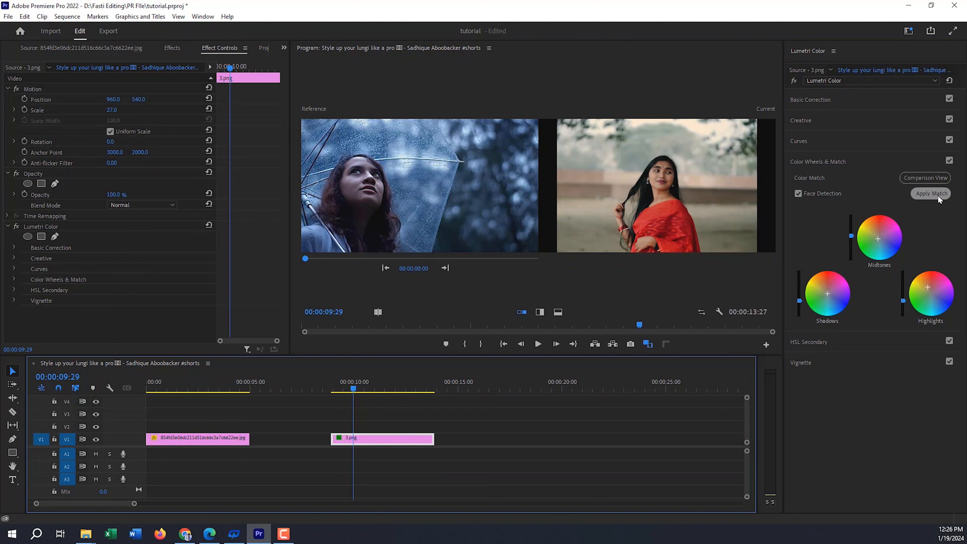
Apply the Lumetri color match to 3.png with the umbrella photo as the reference
{"action": "left_click", "coordinate": [935, 195]}
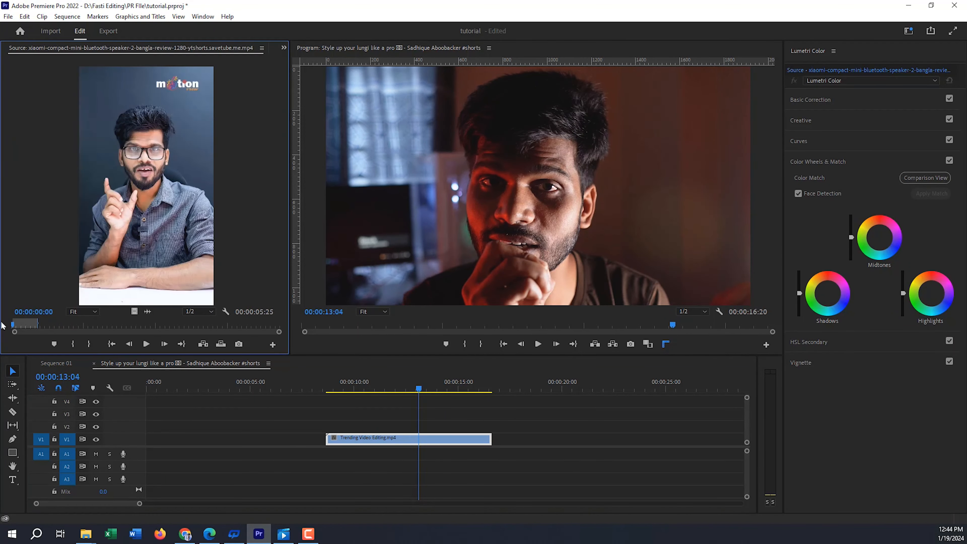
Preview the bluetooth speaker review source clip up to 00:00:02:00 and place only its video on V1 at the sequence start
{"action": "left_click_drag", "start_coordinate": [28, 323], "coordinate": [22, 322]}
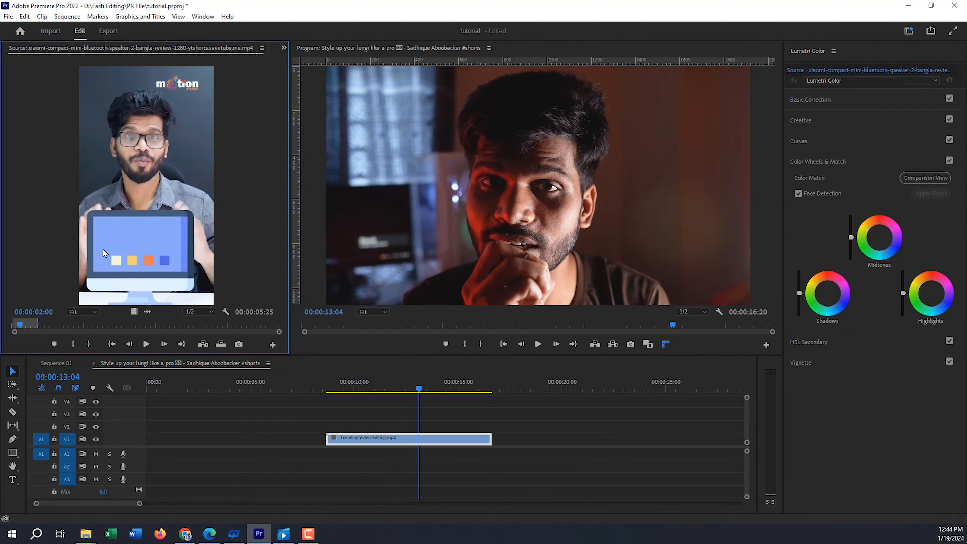
{"action": "left_click_drag", "start_coordinate": [133, 319], "coordinate": [149, 438]}
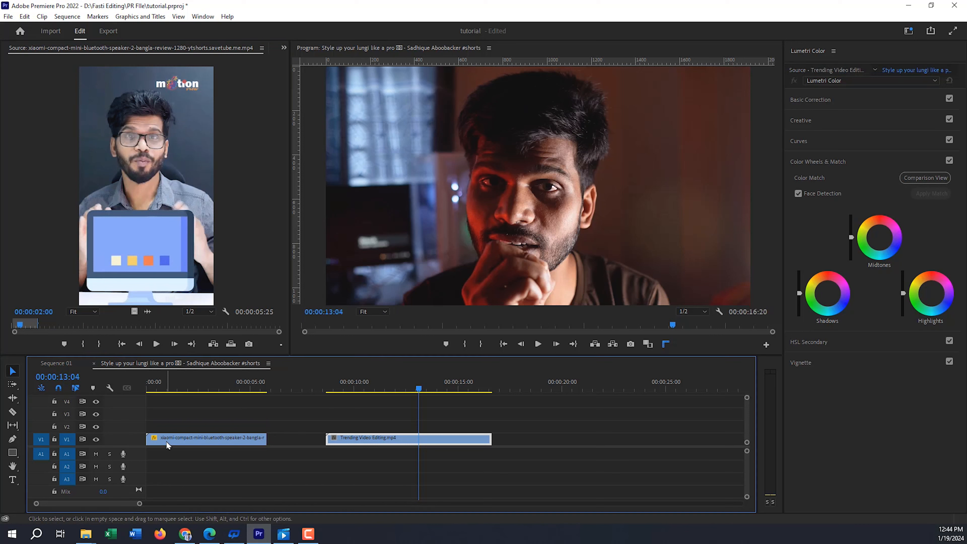
Turn on the Color Match comparison view for the Trending Video Editing.mp4 clip under Color Wheels & Match
{"action": "left_click", "coordinate": [822, 100]}
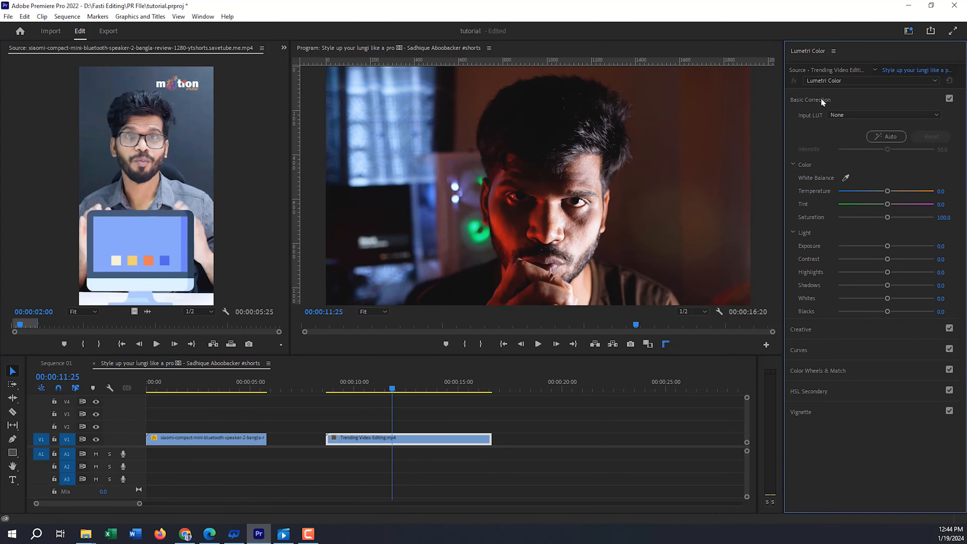
{"action": "left_click", "coordinate": [812, 371]}
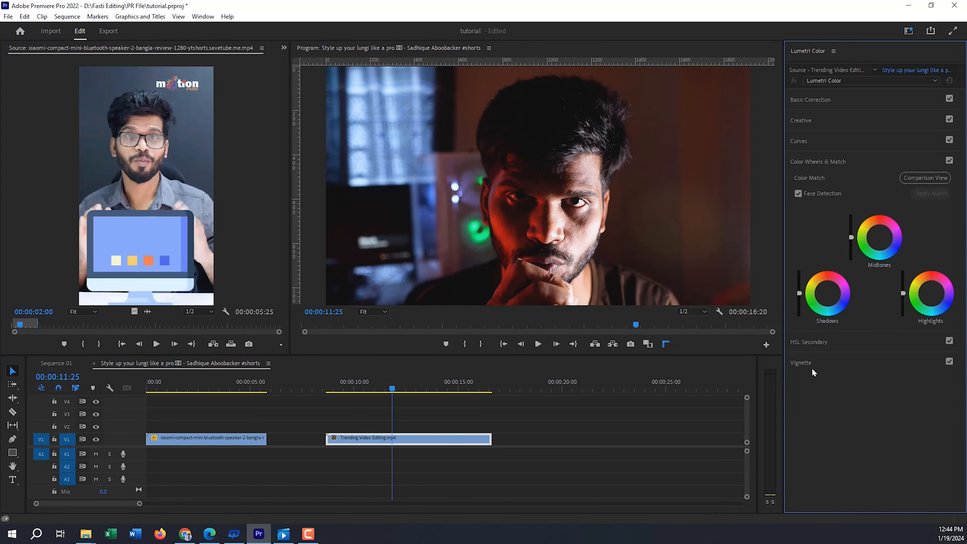
{"action": "left_click", "coordinate": [919, 178]}
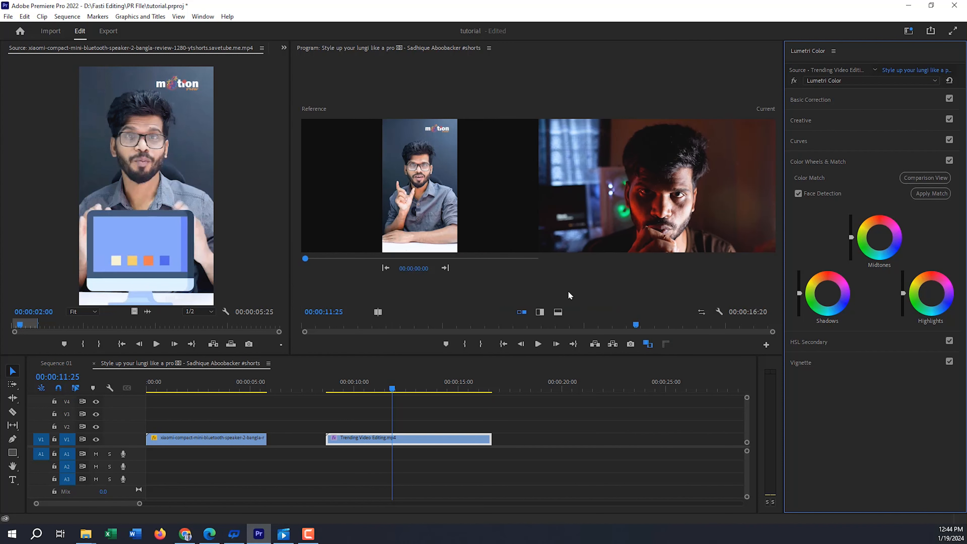
Set the comparison's reference frame to 00:00:04:13 in the bluetooth speaker review clip
{"action": "left_click", "coordinate": [419, 200]}
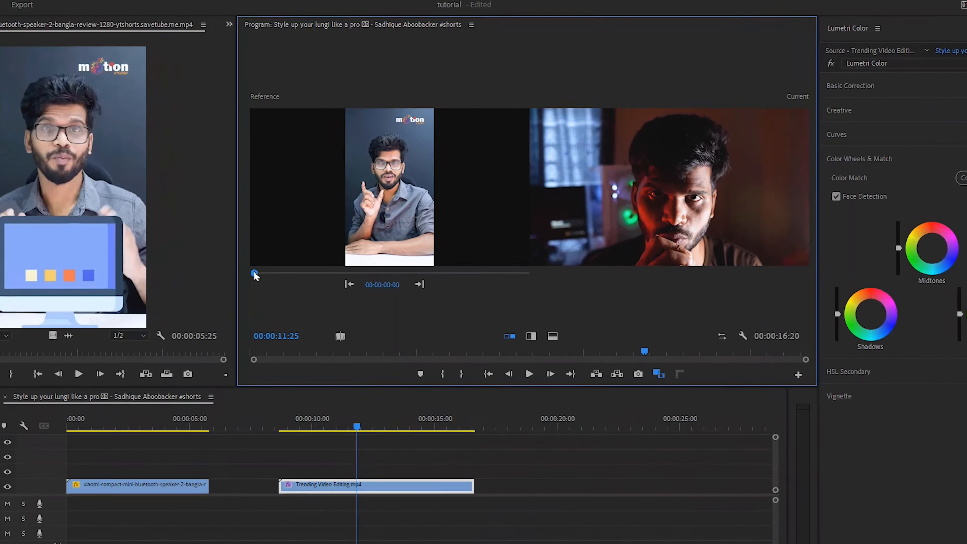
{"action": "left_click_drag", "start_coordinate": [305, 258], "coordinate": [348, 260]}
{"action": "left_click_drag", "start_coordinate": [254, 295], "coordinate": [283, 299]}
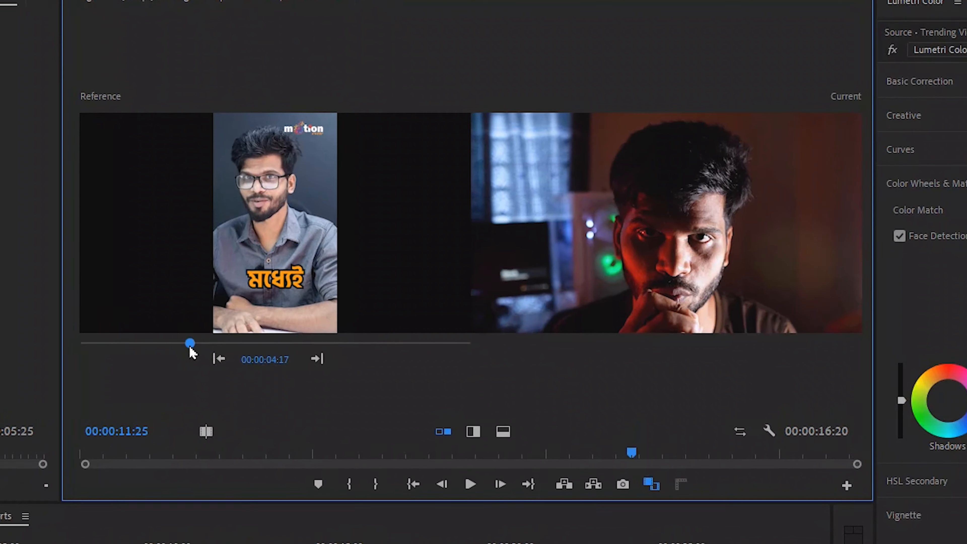
{"action": "left_click_drag", "start_coordinate": [190, 348], "coordinate": [186, 348]}
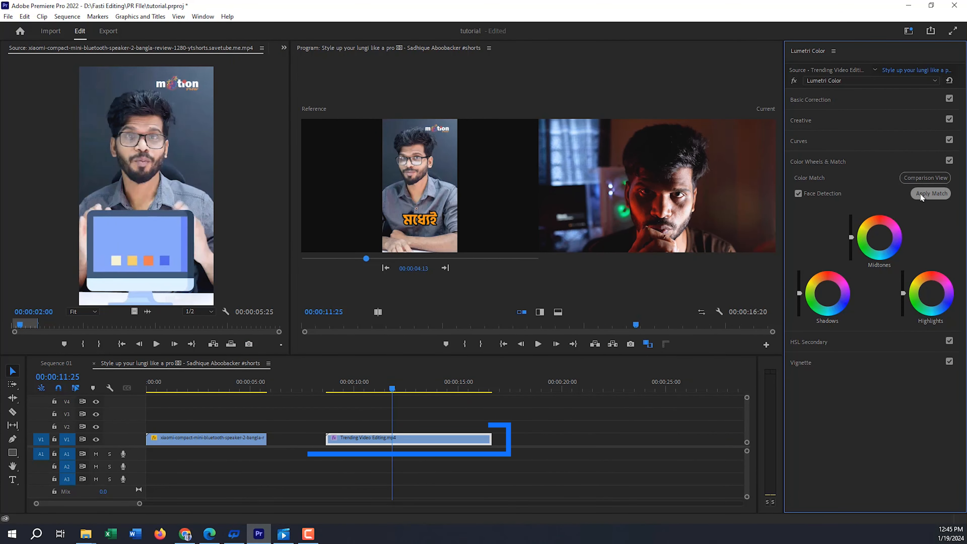
Apply the color match to the Trending Video Editing.mp4 clip and toggle Face Detection
{"action": "left_click", "coordinate": [921, 193]}
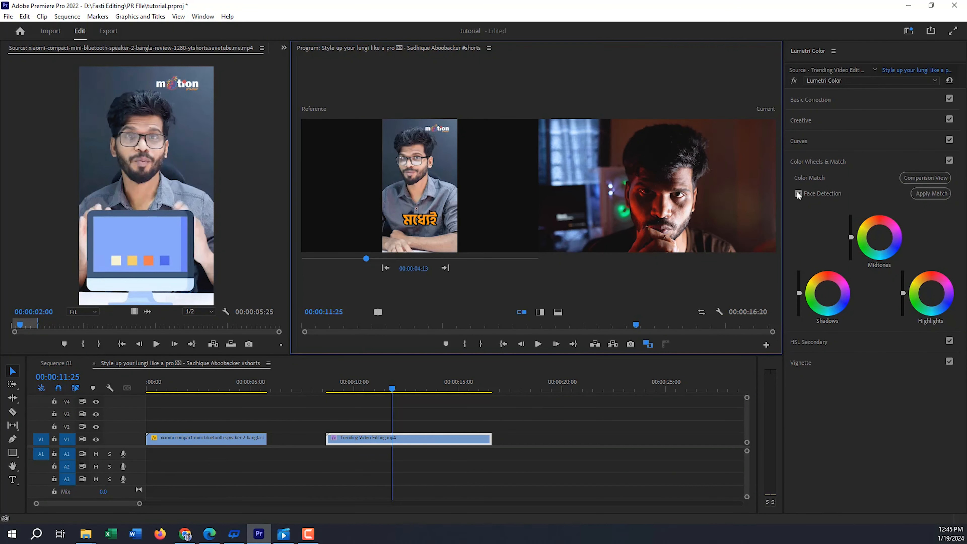
{"action": "left_click", "coordinate": [798, 194]}
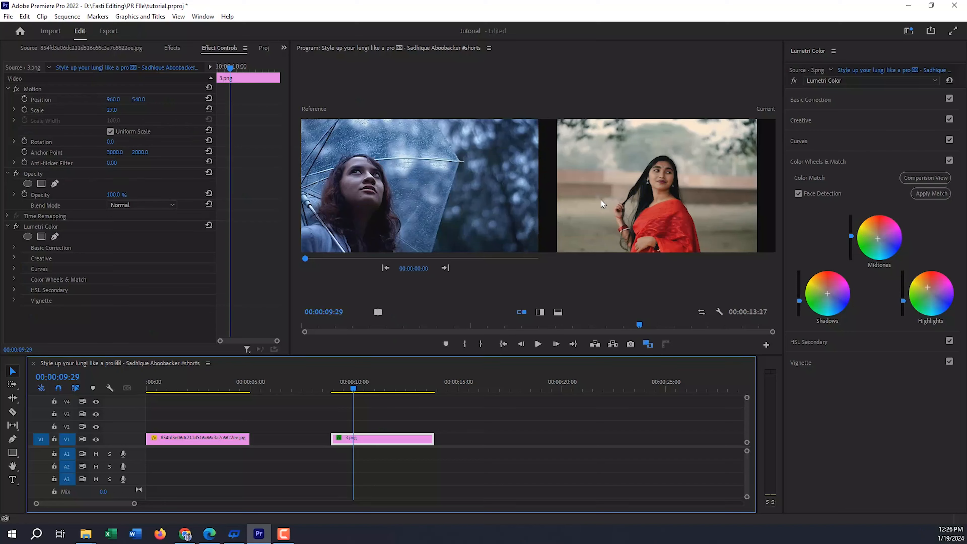
Match the color of the red sari photo 3.png to the blue umbrella reference photo
{"action": "left_click", "coordinate": [934, 193]}
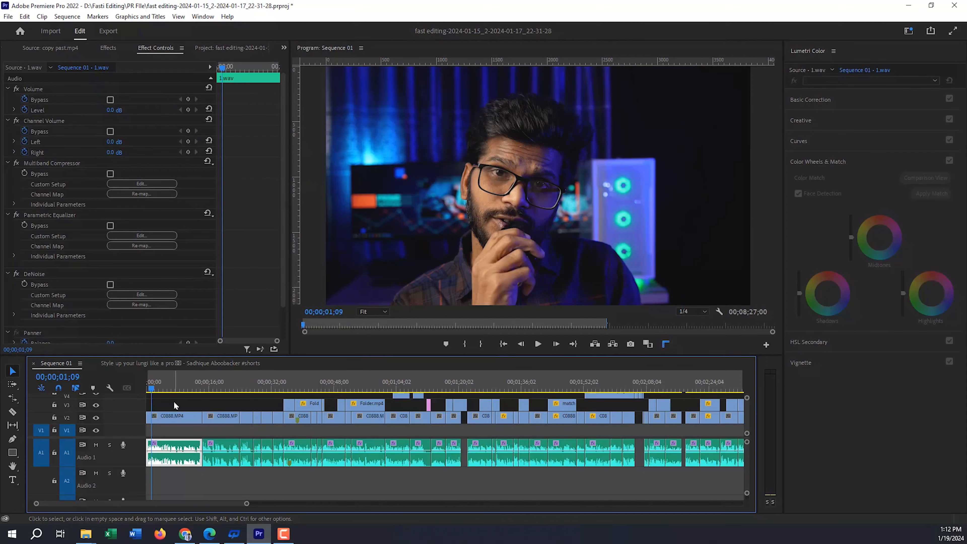
Copy the Multiband Compressor, Parametric Equalizer and DeNoise effects of the first 1.wav clip in Sequence 01
{"action": "scroll", "coordinate": [63, 186], "scroll_direction": "down", "scroll_amount": 2}
{"action": "left_click", "coordinate": [54, 123]}
{"action": "left_click", "coordinate": [51, 127]}
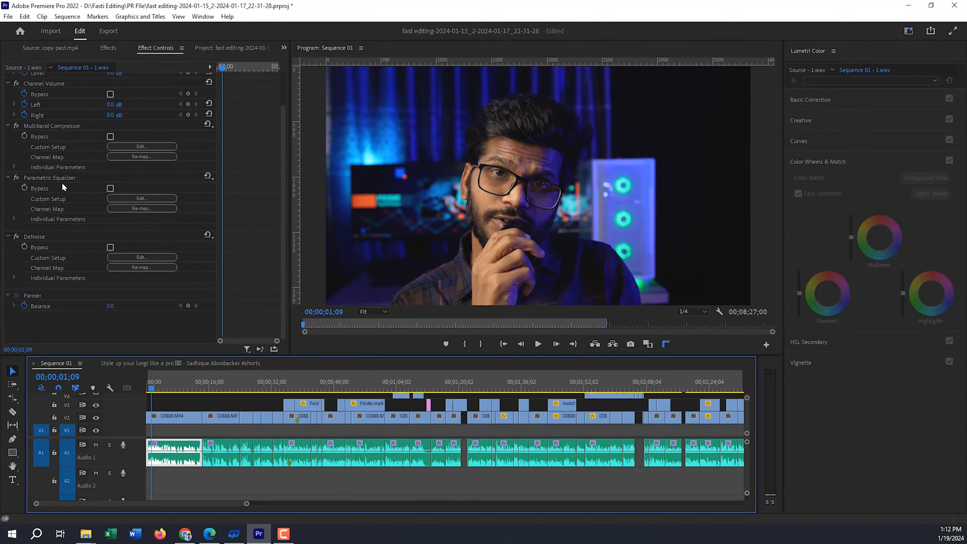
{"action": "left_click", "coordinate": [54, 123]}
{"action": "left_click", "coordinate": [52, 127]}
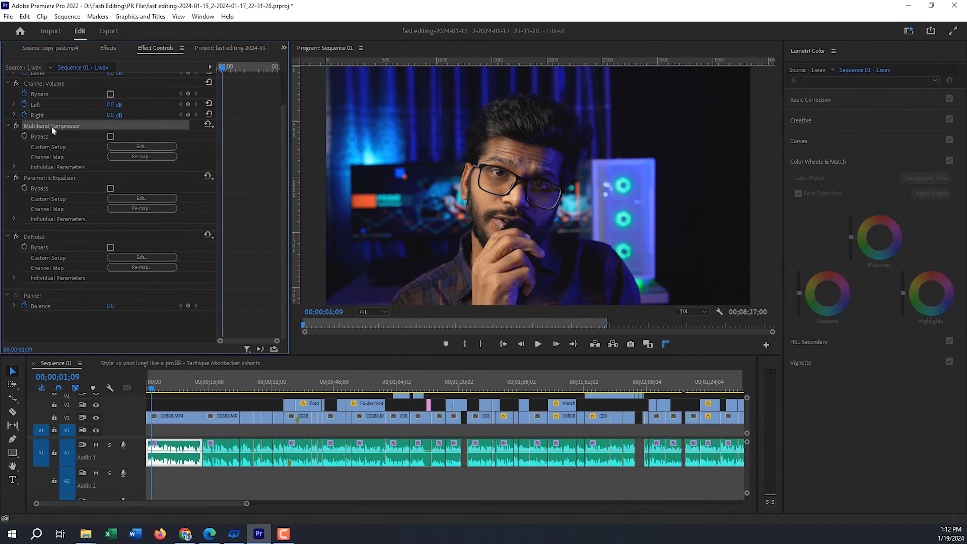
{"action": "left_click", "coordinate": [50, 178], "text": "ctrl"}
{"action": "left_click", "coordinate": [40, 237], "text": "ctrl"}
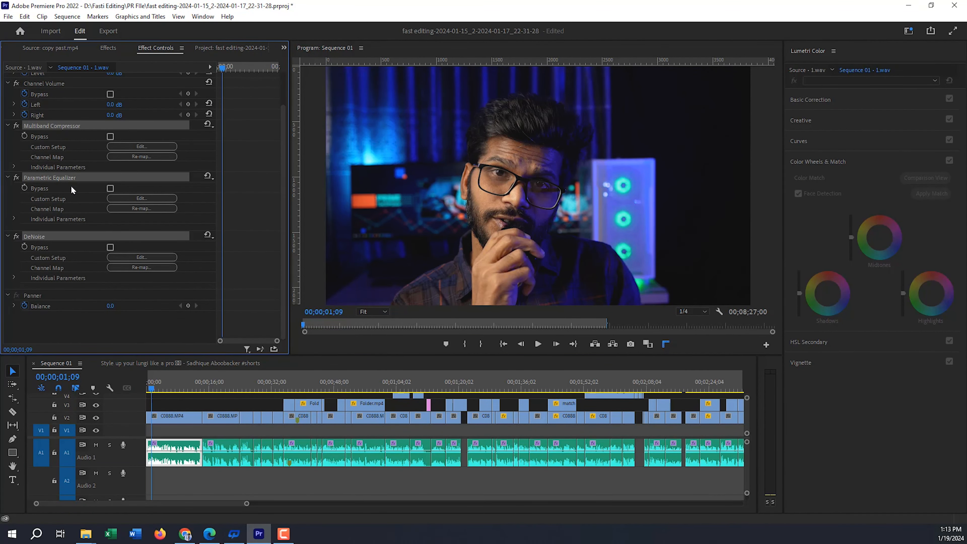
{"action": "right_click", "coordinate": [61, 129]}
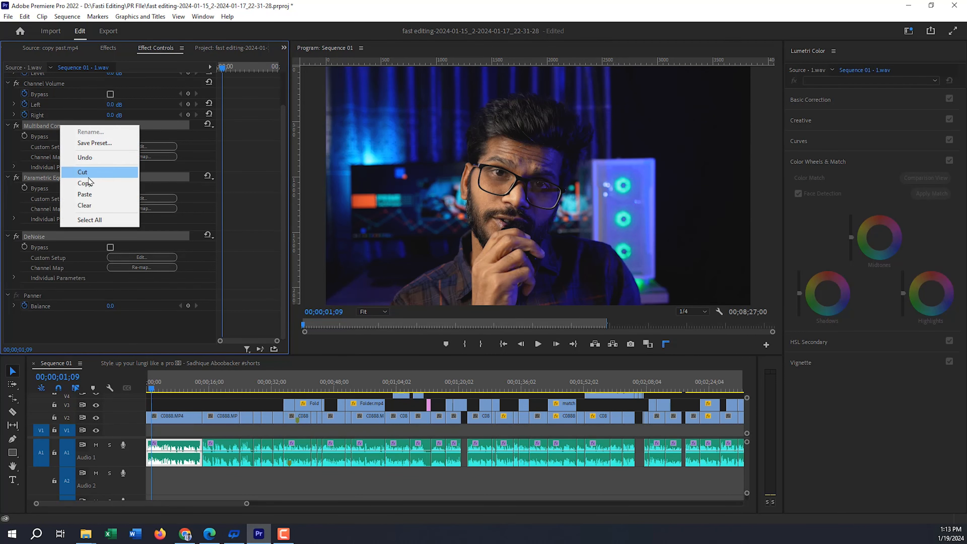